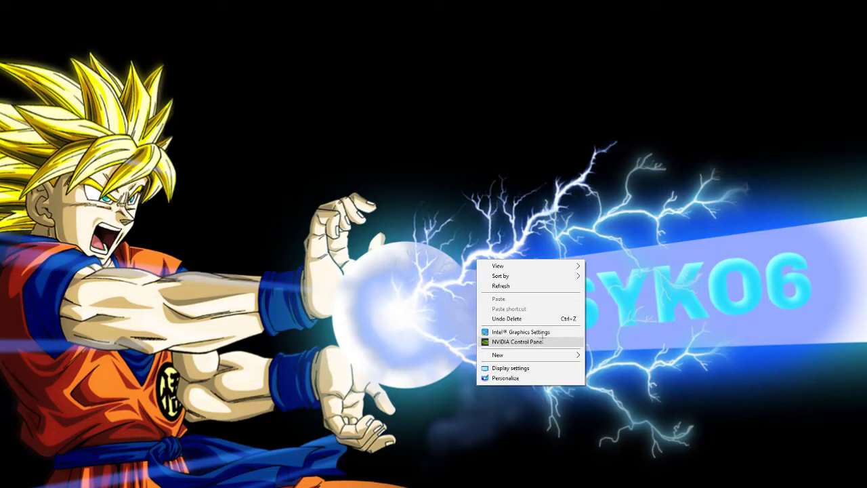
click(389, 290)
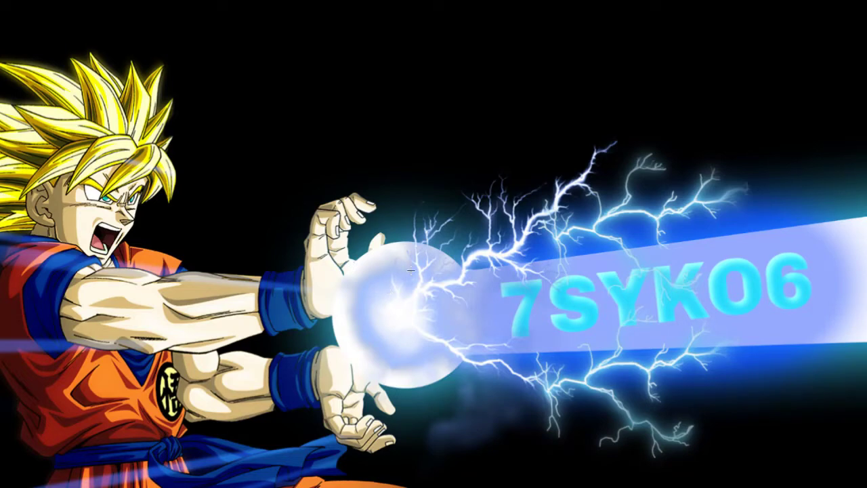
right_click(411, 271)
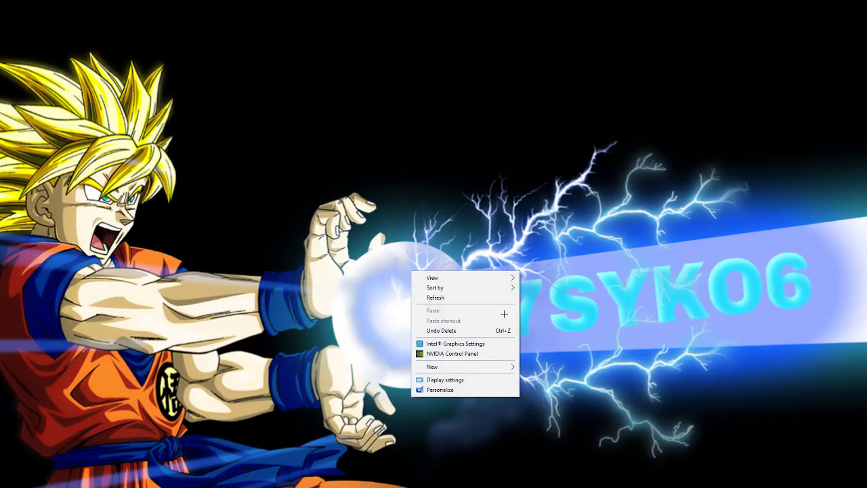
click(300, 271)
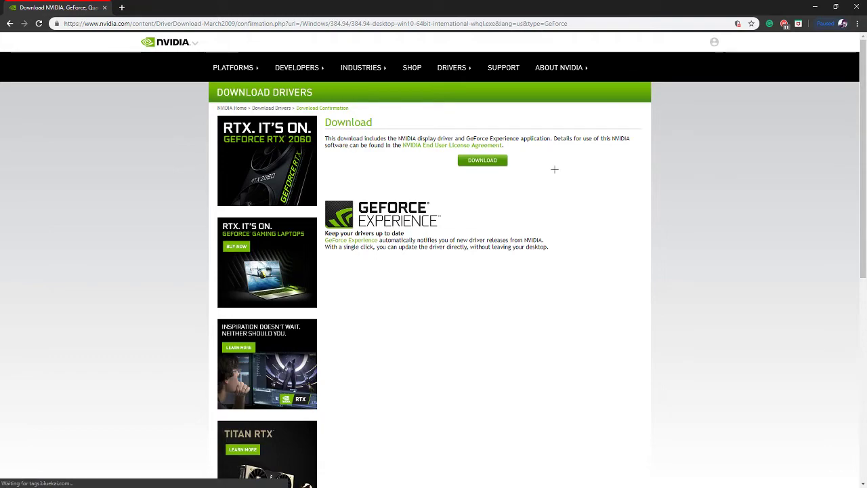
- Minimize the driver download page and open the Adjust Image Settings with Preview page in NVIDIA Control Panel
click(822, 5)
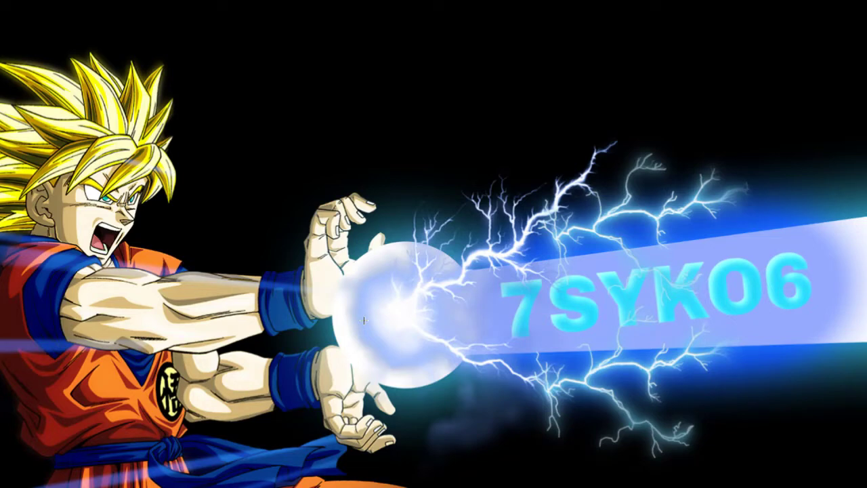
right_click(409, 220)
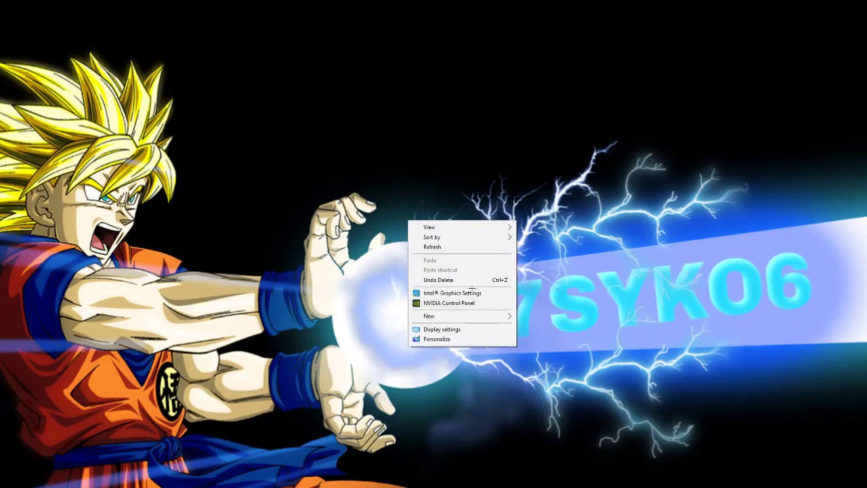
click(461, 304)
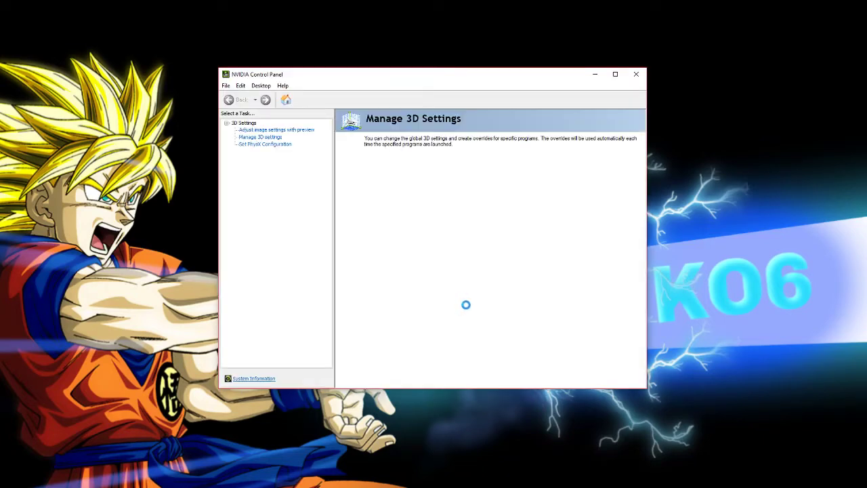
click(286, 99)
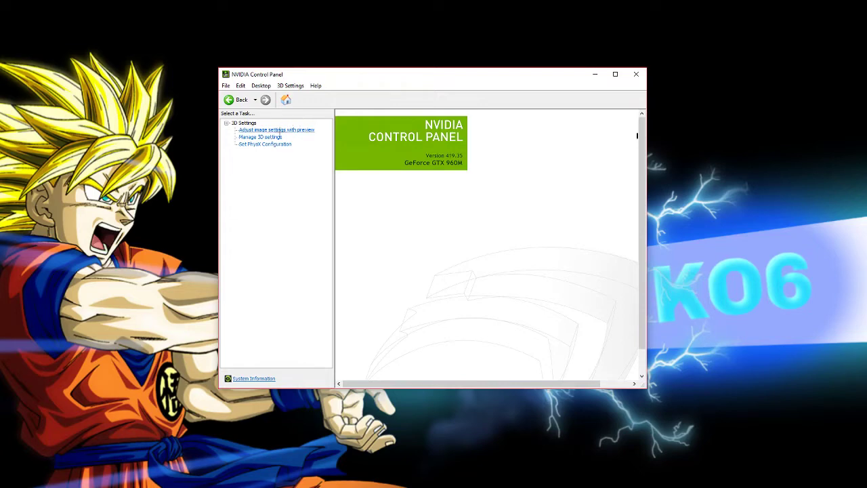
click(277, 129)
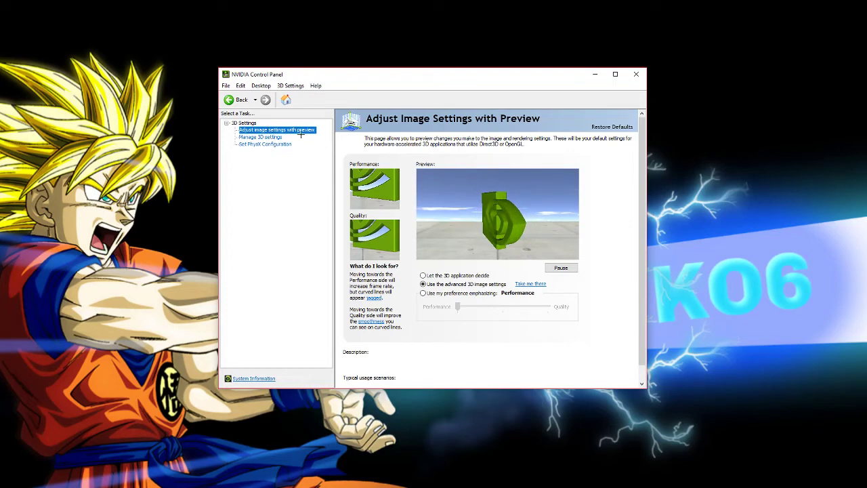
- Try the custom preference emphasis for image settings at Balanced and then at Performance
mouse_move(426, 292)
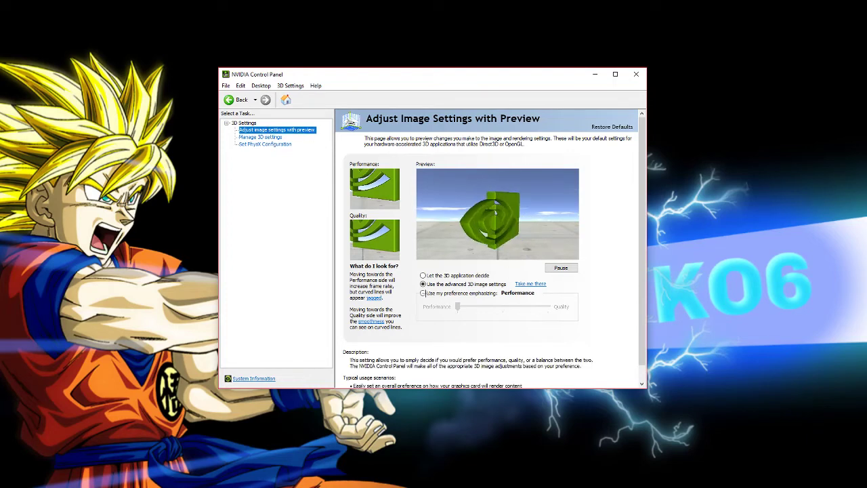
click(476, 292)
drag(458, 306, 508, 308)
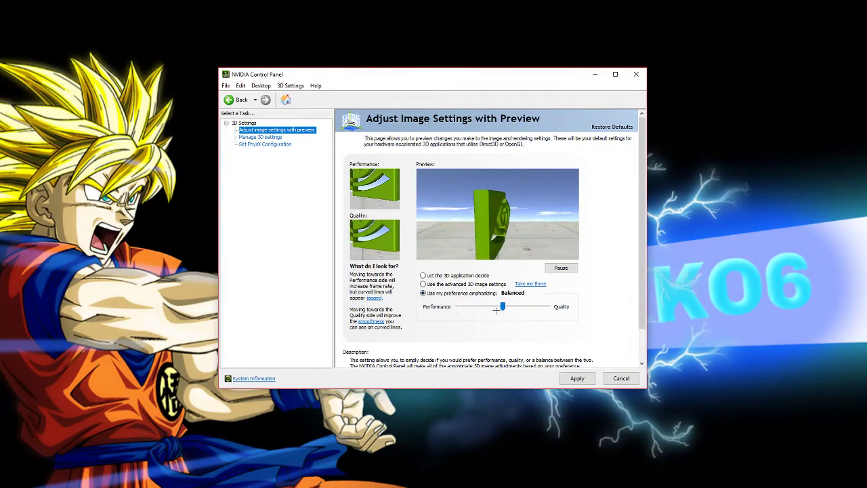
drag(502, 307, 425, 304)
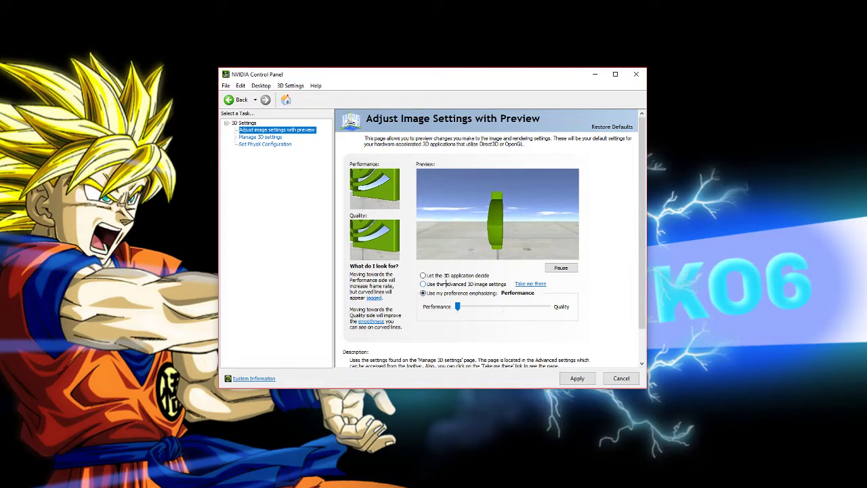
- Choose to use the advanced 3D image settings and set the global preferred graphics processor to High-performance NVIDIA processor
click(446, 284)
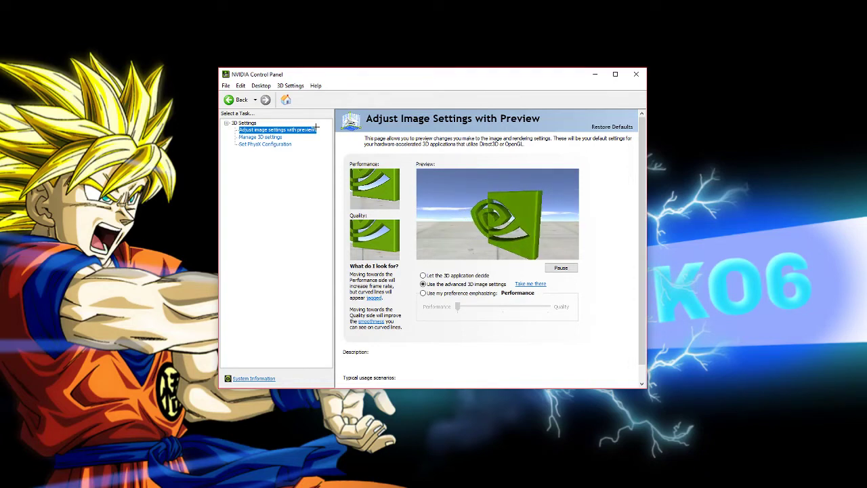
click(260, 136)
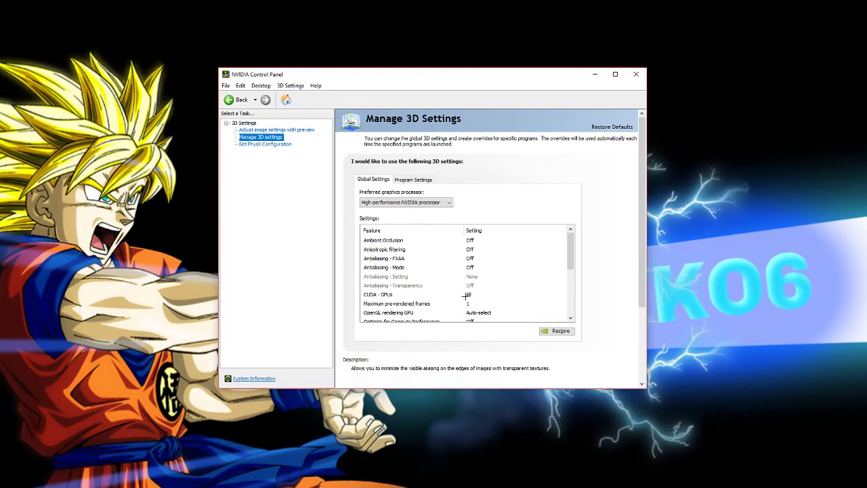
click(615, 74)
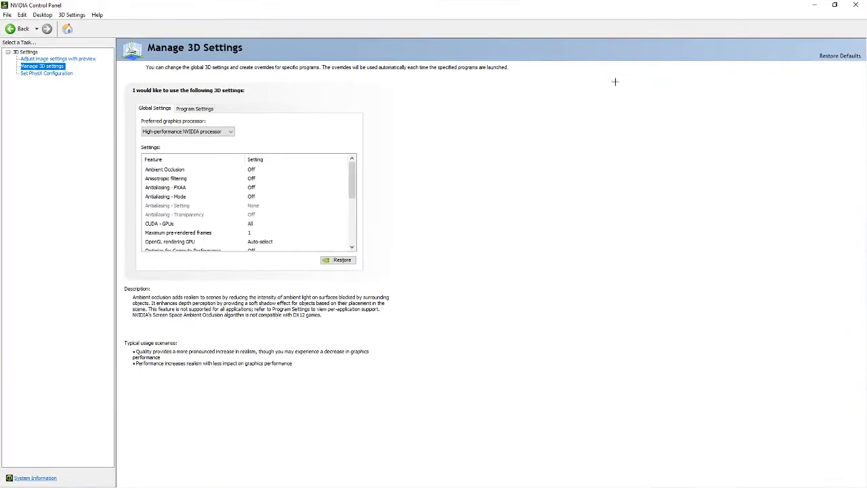
click(171, 131)
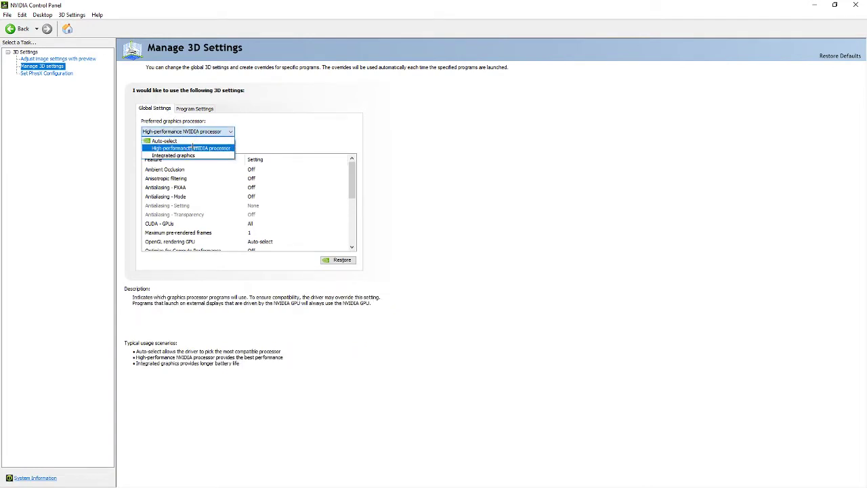
click(192, 148)
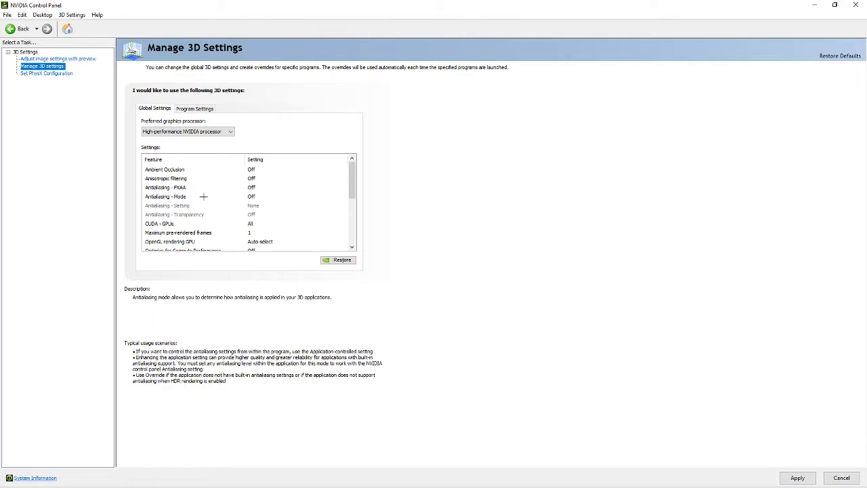
- Review the global 3D settings from antialiasing and power management through texture filtering to vertical sync
scroll(250, 196, down, 1)
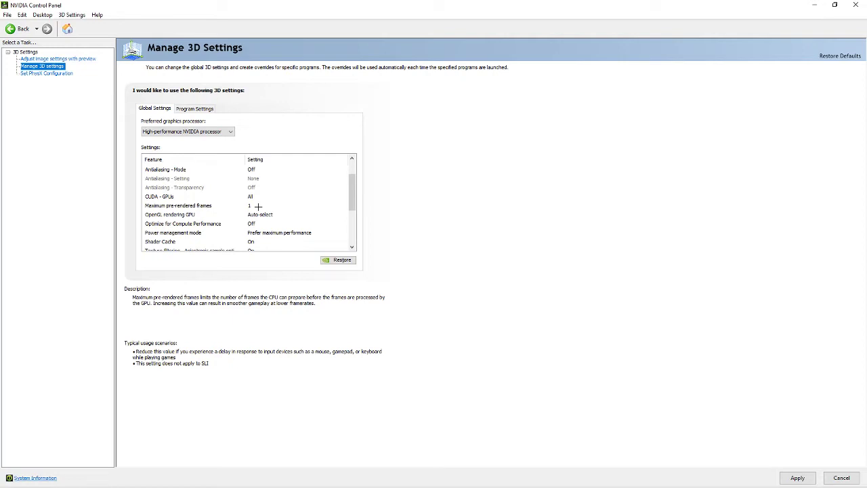
scroll(251, 205, down, 1)
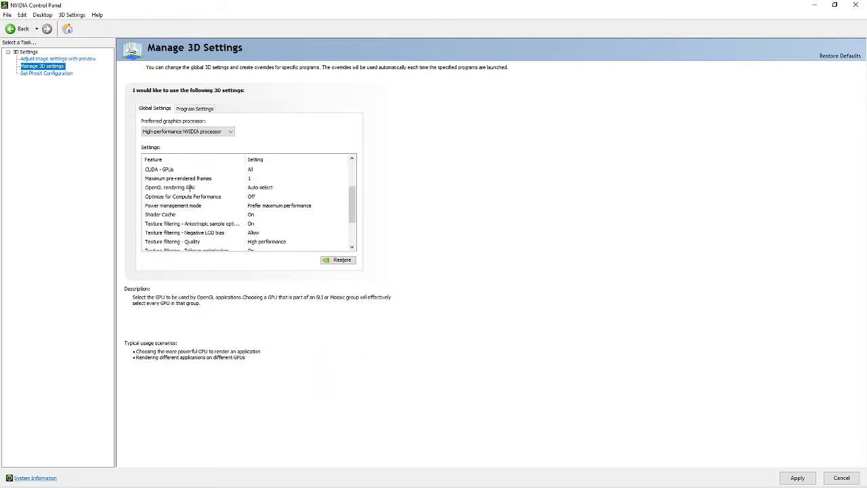
mouse_move(160, 196)
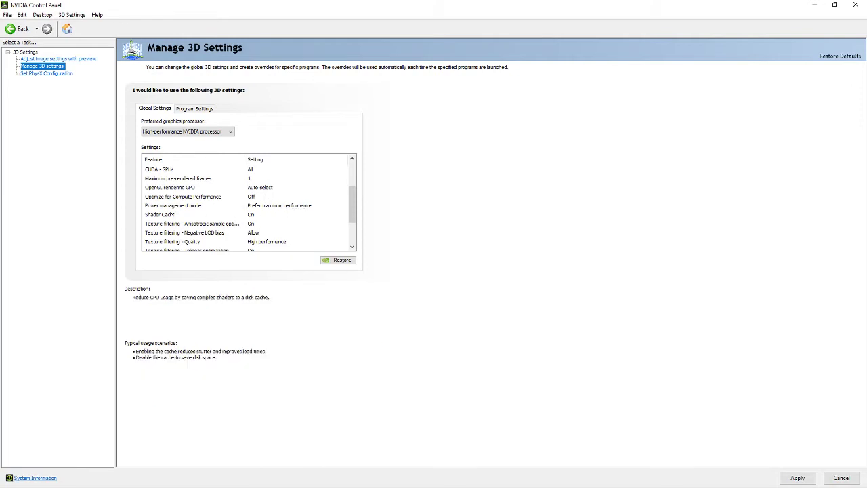
scroll(264, 217, down, 1)
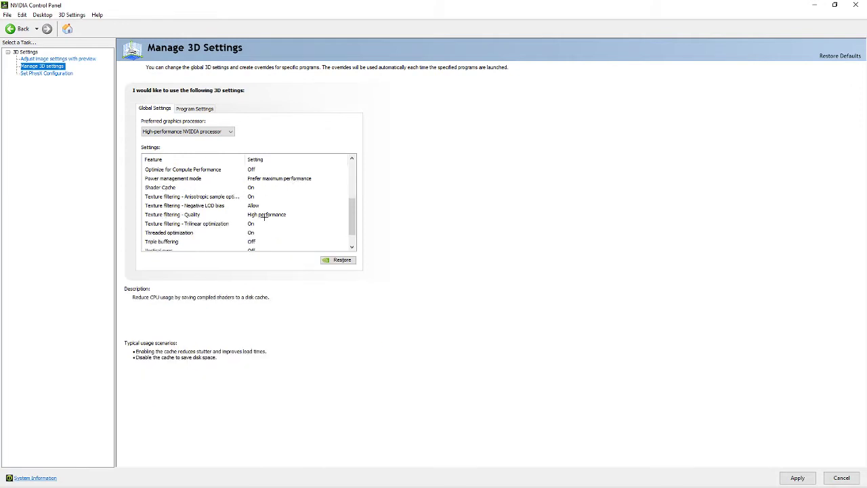
mouse_move(256, 196)
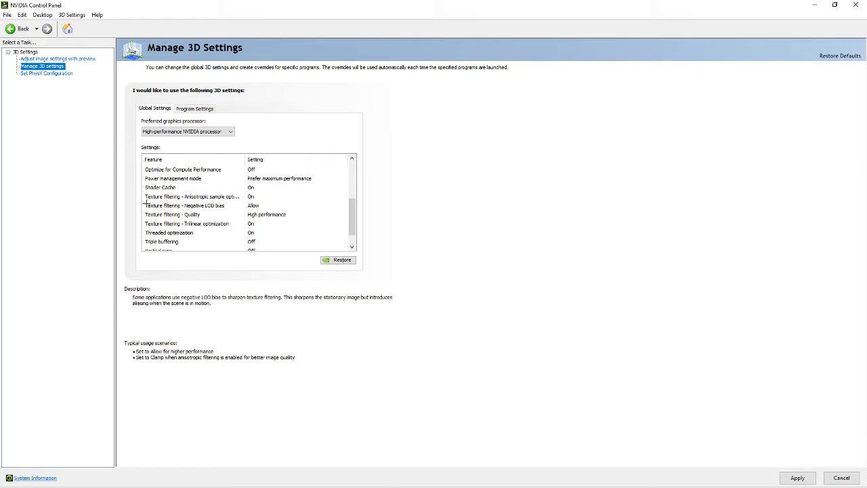
mouse_move(201, 207)
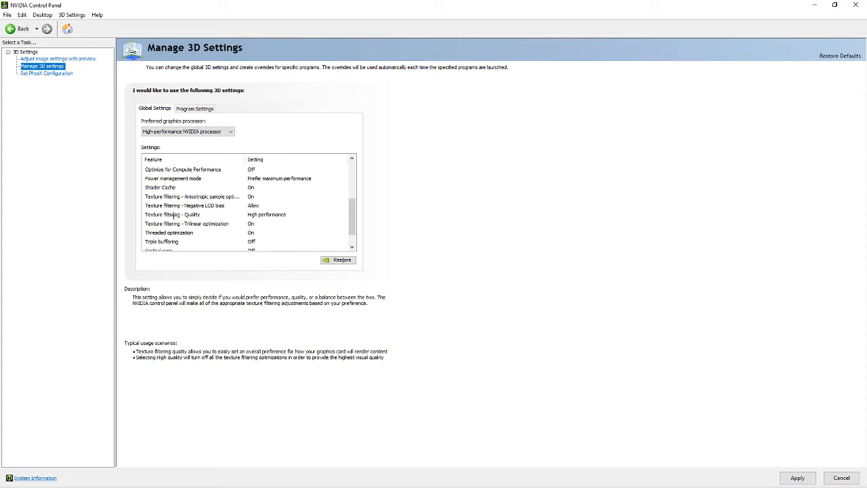
scroll(203, 211, down, 1)
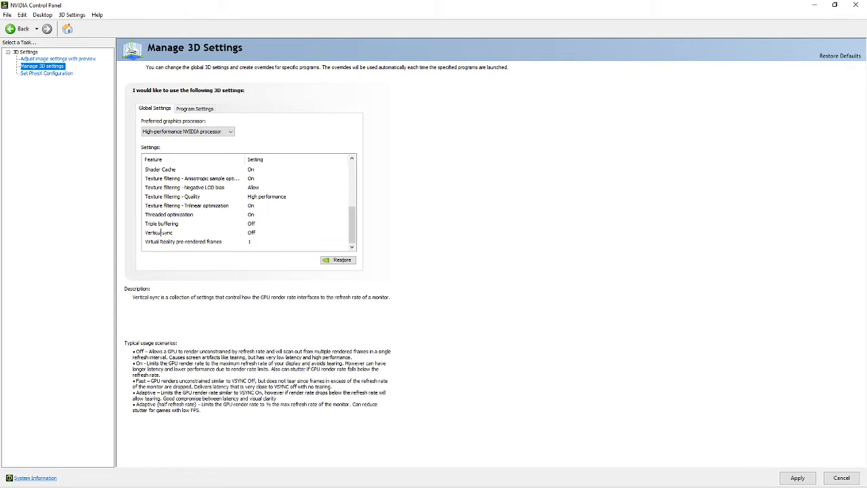
- Set the global Virtual Reality pre-rendered frames to 1
mouse_move(161, 241)
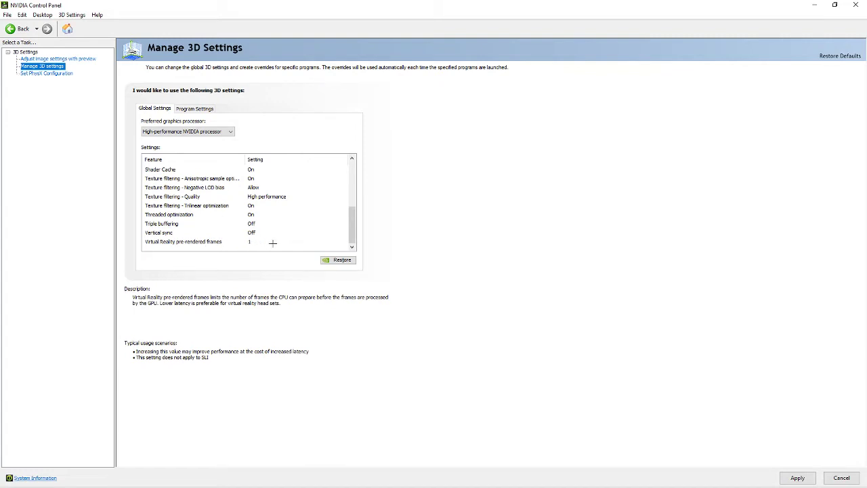
click(249, 243)
click(261, 243)
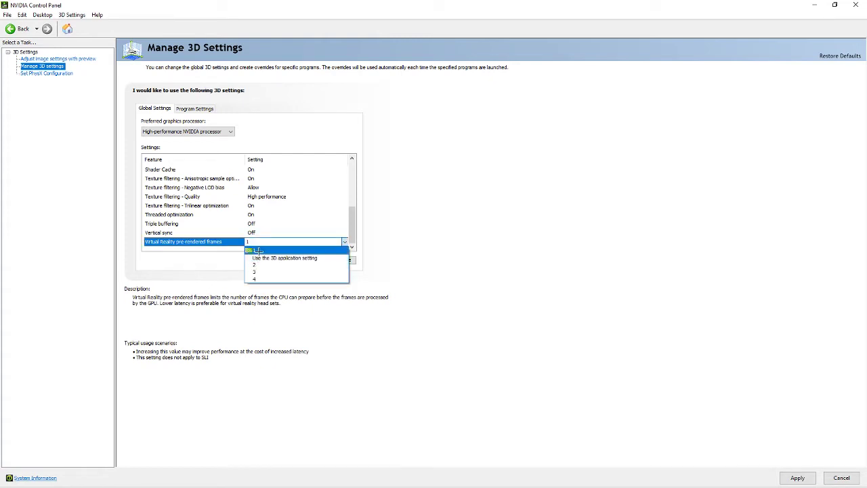
click(257, 252)
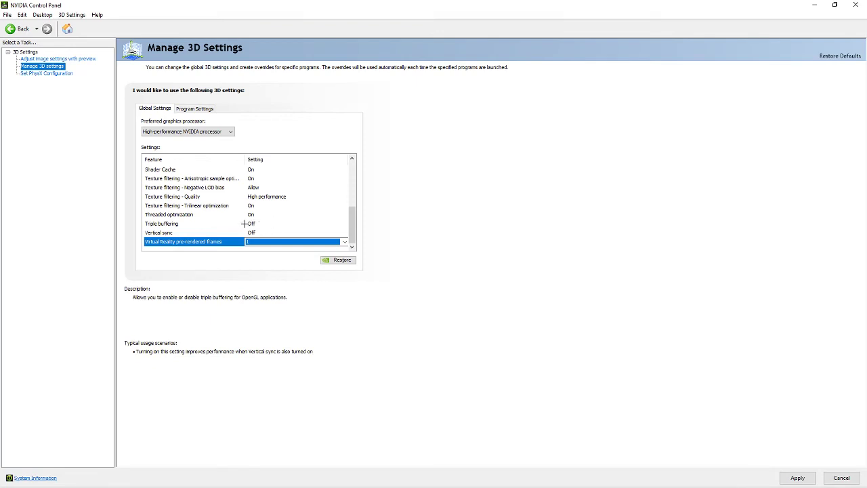
- Select Fortnite as the program to customize in the program-specific 3D settings
click(190, 109)
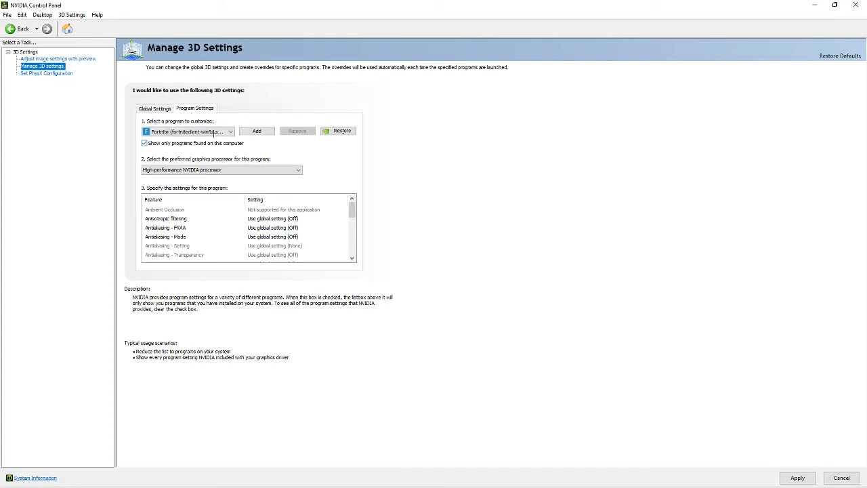
click(214, 131)
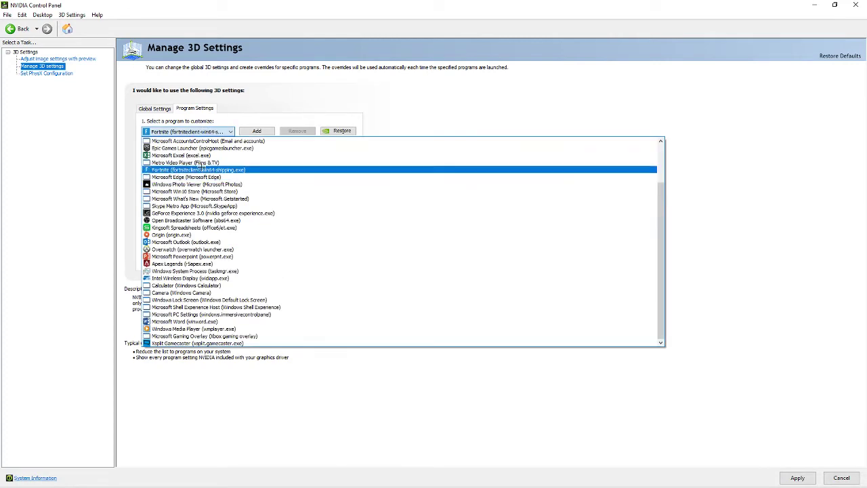
click(201, 169)
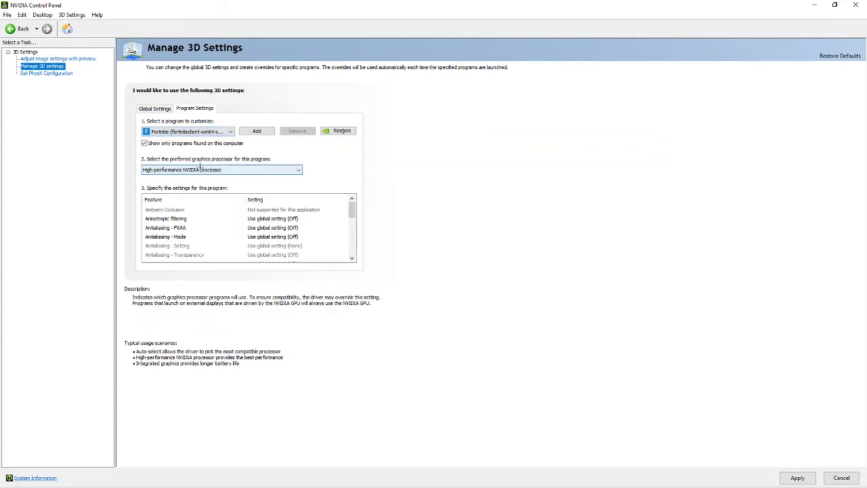
- Add Fortnite from the list of recently used programs and set its preferred graphics processor to High-performance NVIDIA processor
click(257, 130)
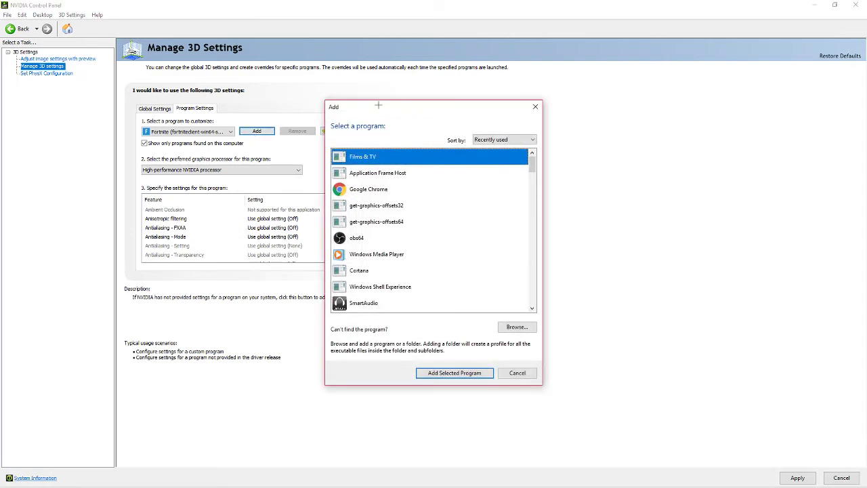
drag(378, 105, 307, 94)
scroll(358, 240, down, 10)
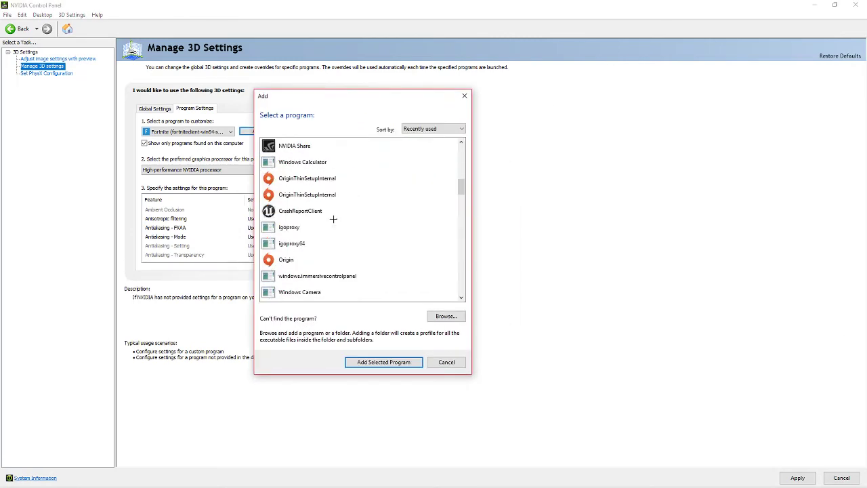
scroll(333, 219, up, 6)
click(338, 212)
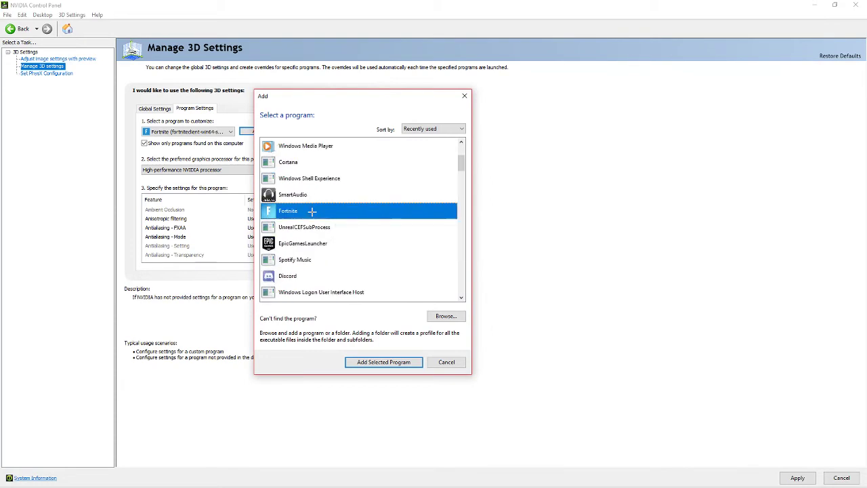
click(406, 363)
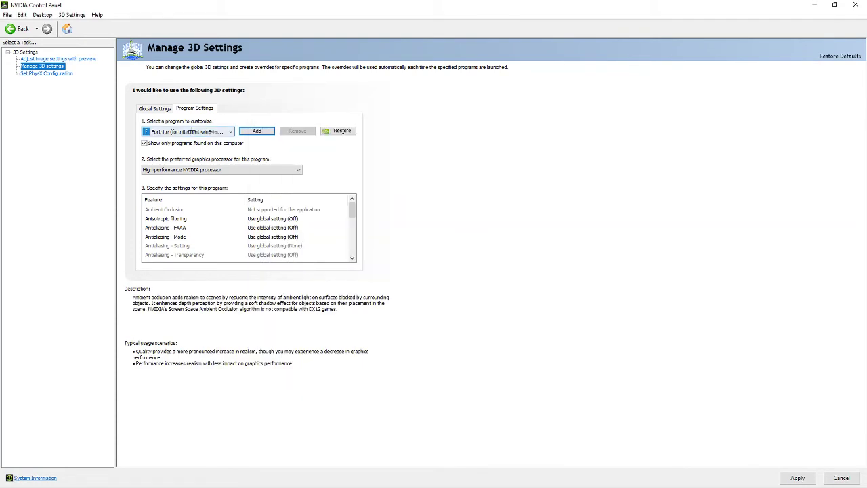
click(183, 169)
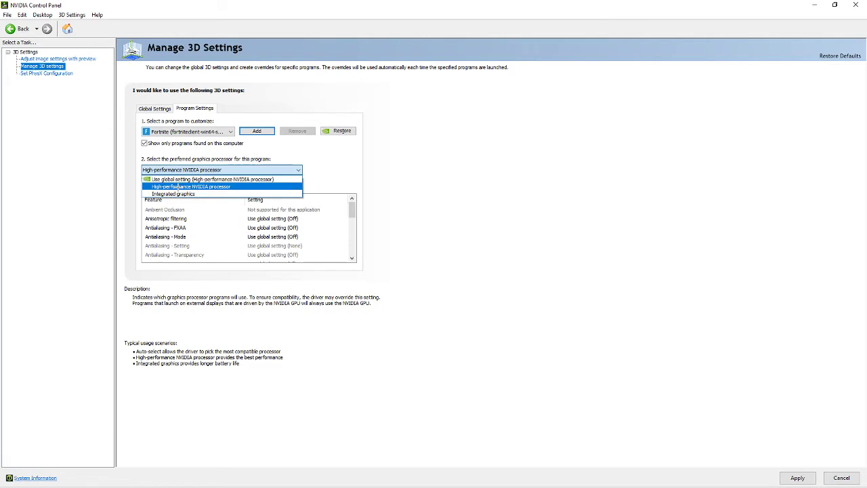
click(178, 186)
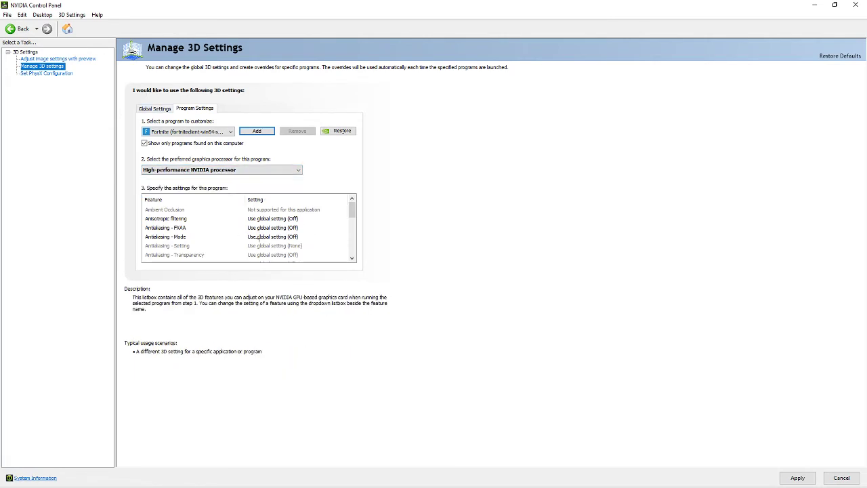
- Compare Fortnite's program-specific 3D settings with the global 3D settings and close the NVIDIA Control Panel
scroll(268, 236, down, 10)
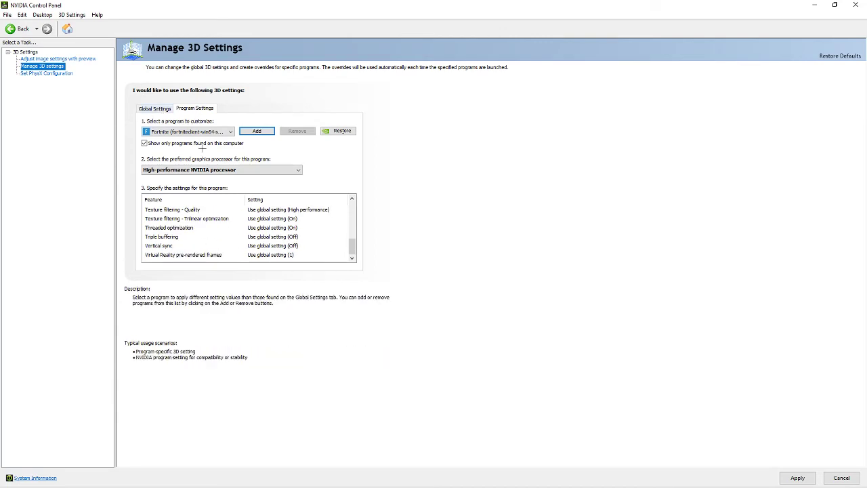
click(155, 109)
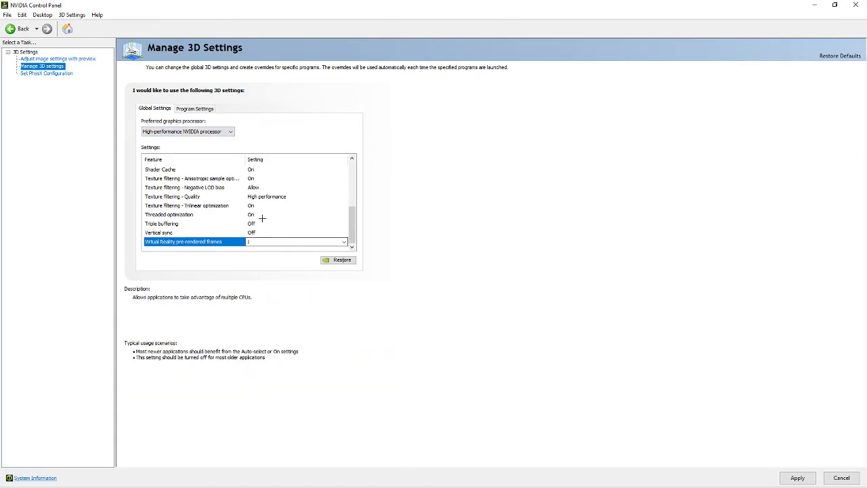
click(204, 109)
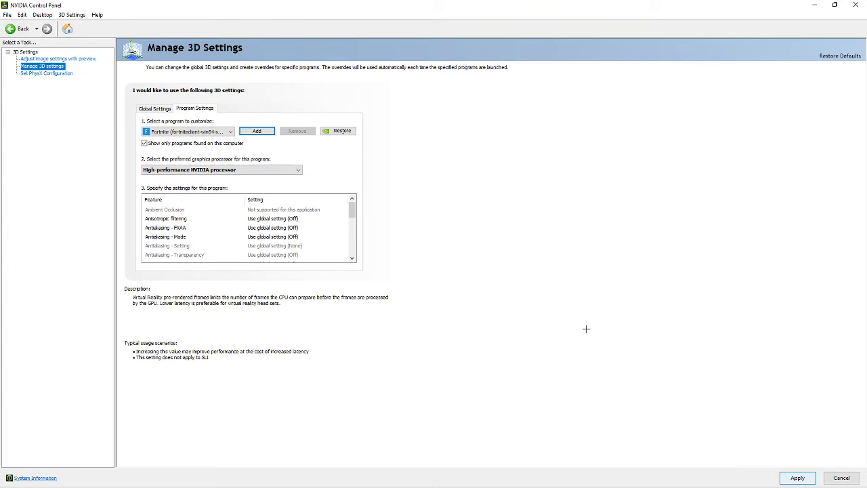
click(861, 4)
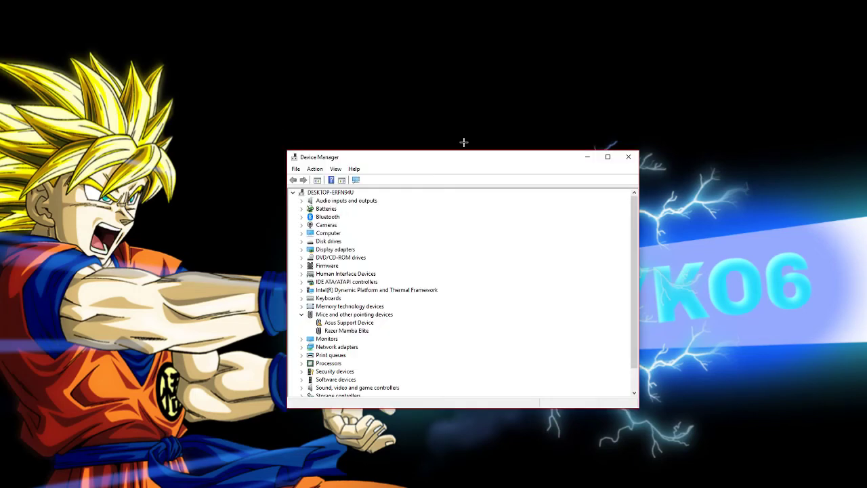
- Switch to Device Manager, expand the display adapters and select the NVIDIA GeForce GTX 960M
drag(437, 154, 412, 77)
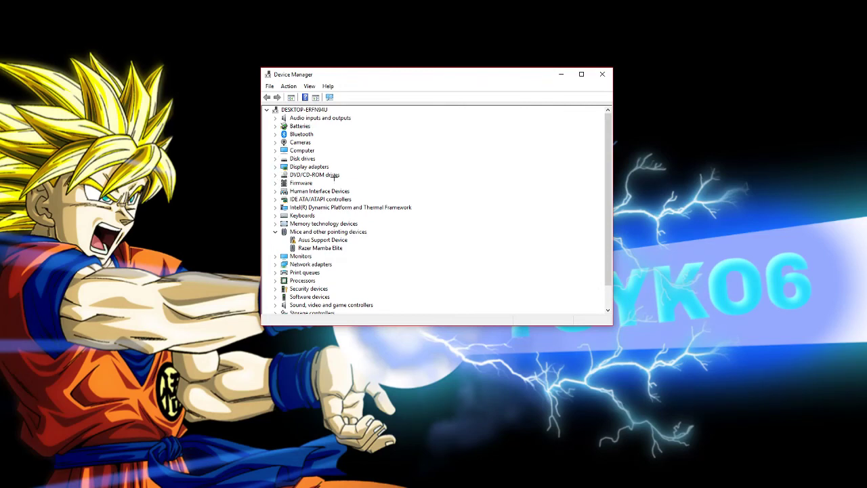
click(275, 167)
click(307, 183)
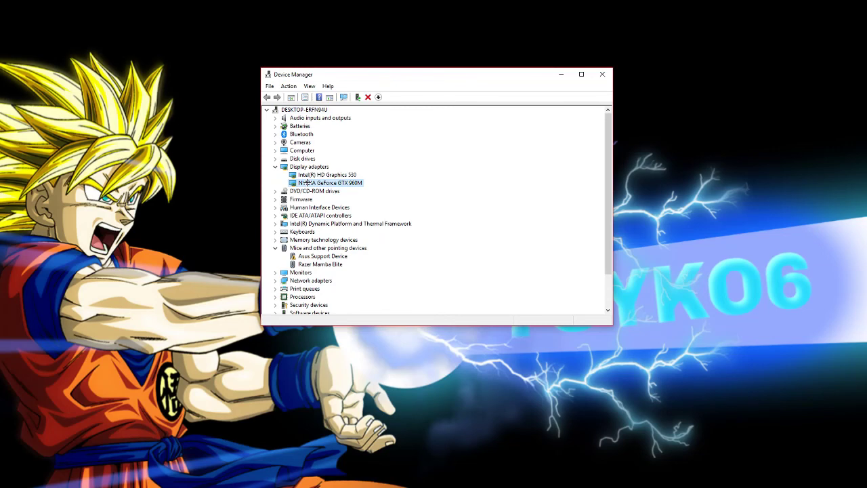
- Examine the driver and device actions available for the NVIDIA GeForce GTX 960M and close Device Manager
right_click(331, 182)
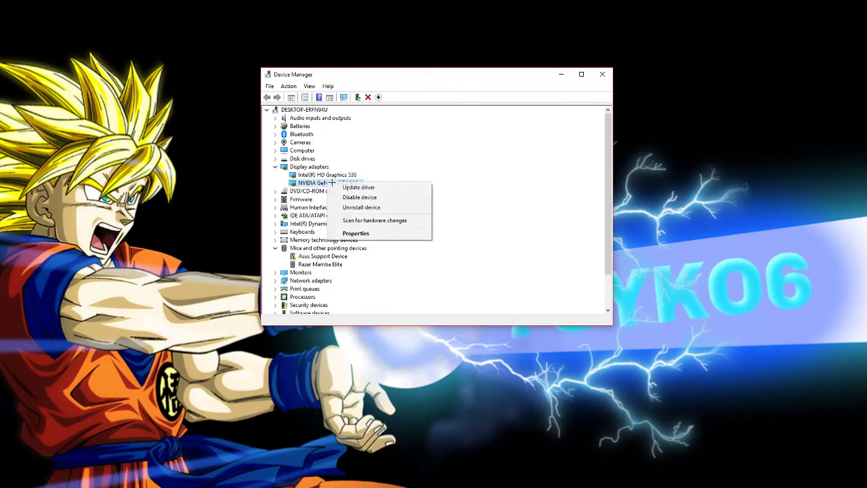
click(447, 215)
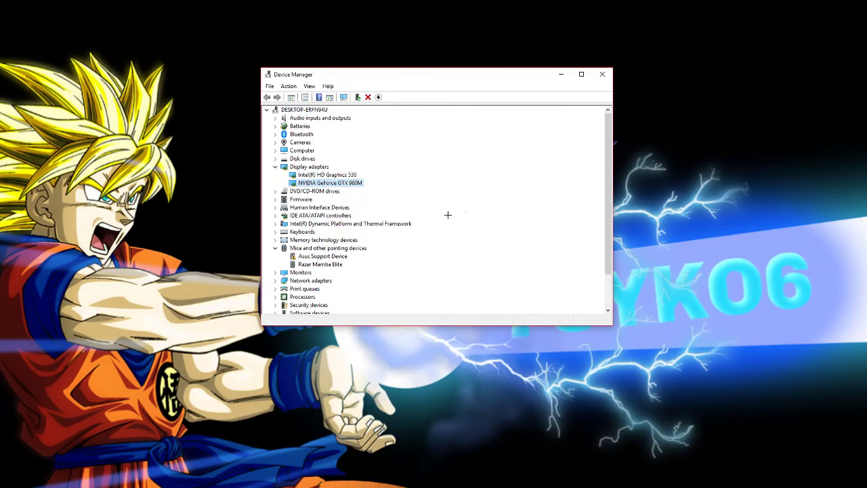
right_click(337, 183)
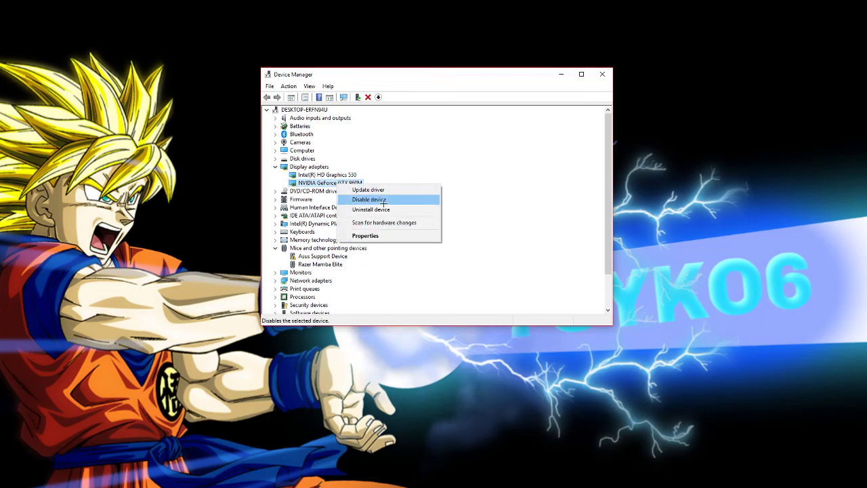
click(502, 98)
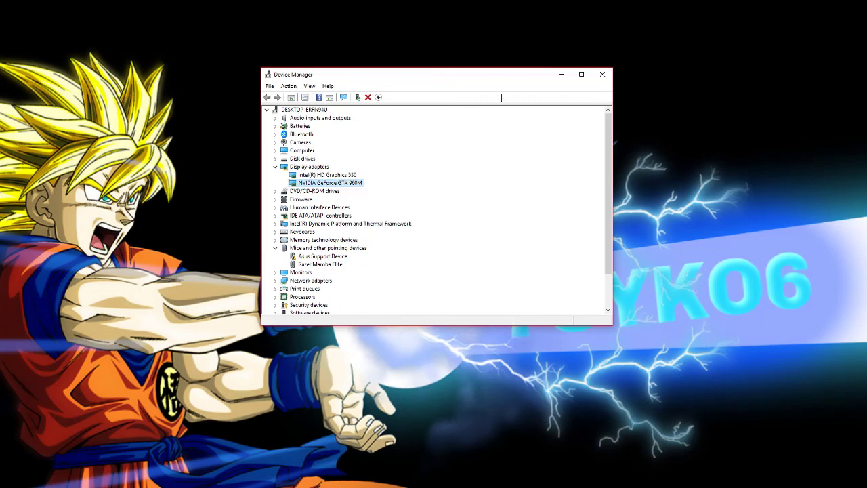
click(602, 74)
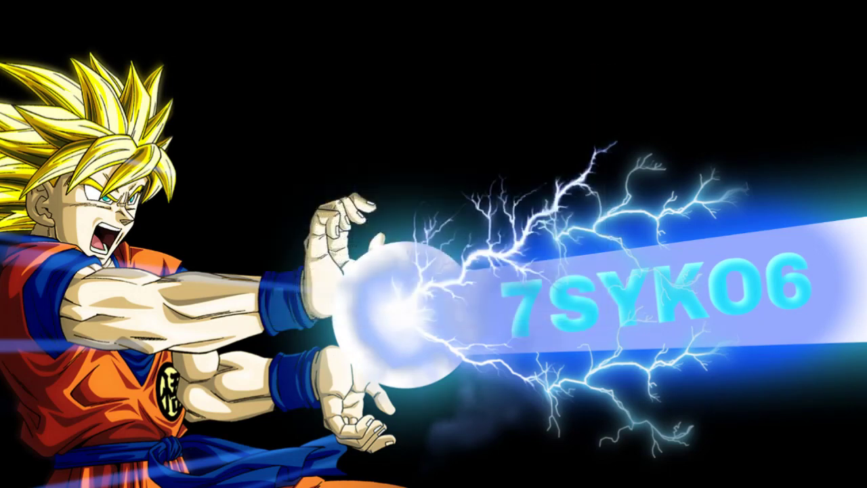